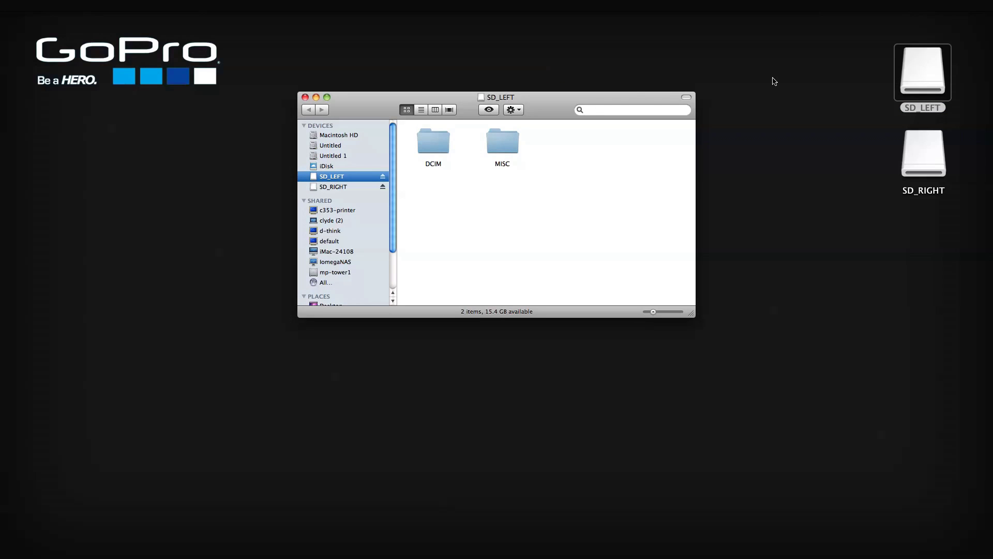
# Step: Open the SD_RIGHT card in its own window and arrange it below the repositioned SD_LEFT window
pyautogui.moveTo(630, 96); pyautogui.dragTo(635, 30)
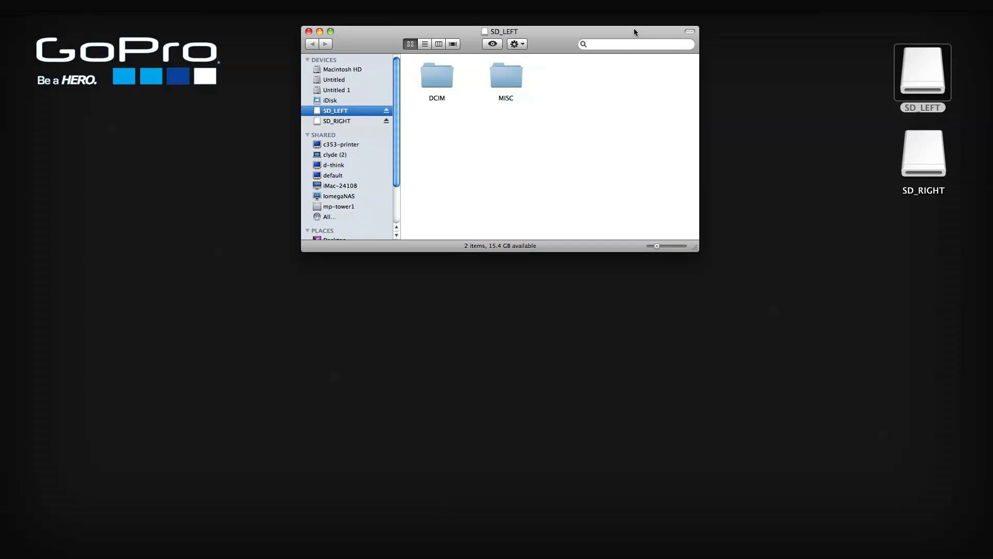
pyautogui.doubleClick(917, 160)
pyautogui.moveTo(554, 42); pyautogui.dragTo(539, 272)
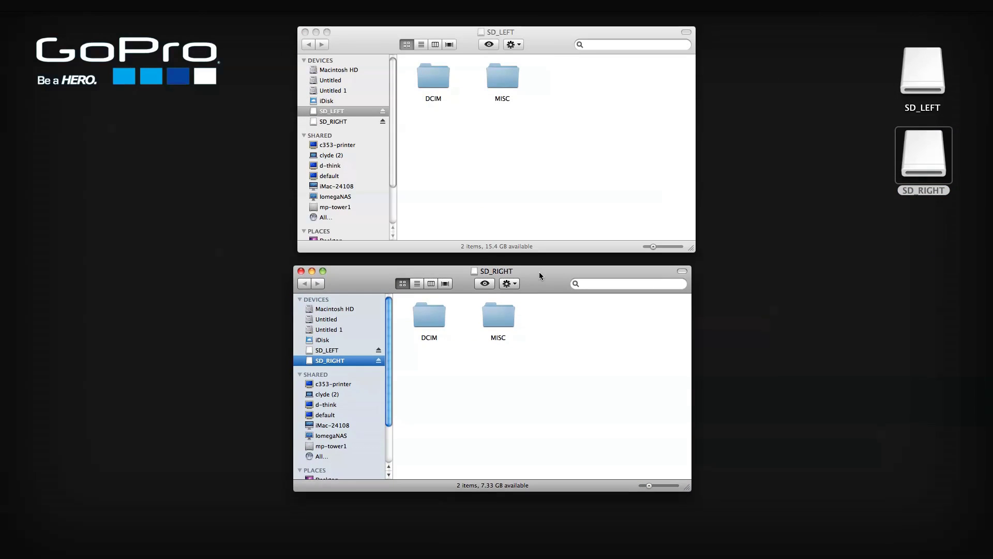
# Step: Browse the clips in 100G3D_L and 100G3D_R on the two cards, and return both windows to their DCIM folders
pyautogui.doubleClick(433, 73)
pyautogui.doubleClick(434, 73)
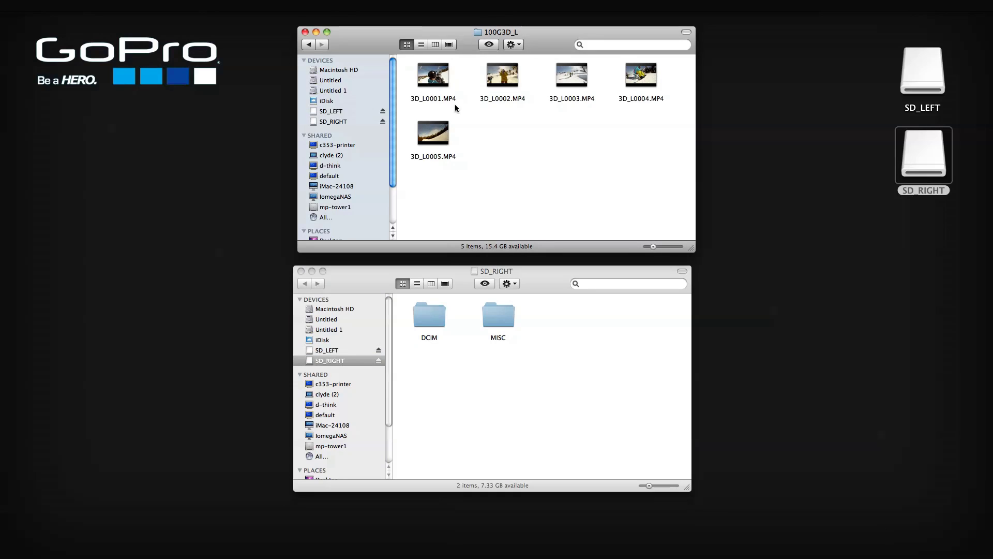
pyautogui.doubleClick(429, 310)
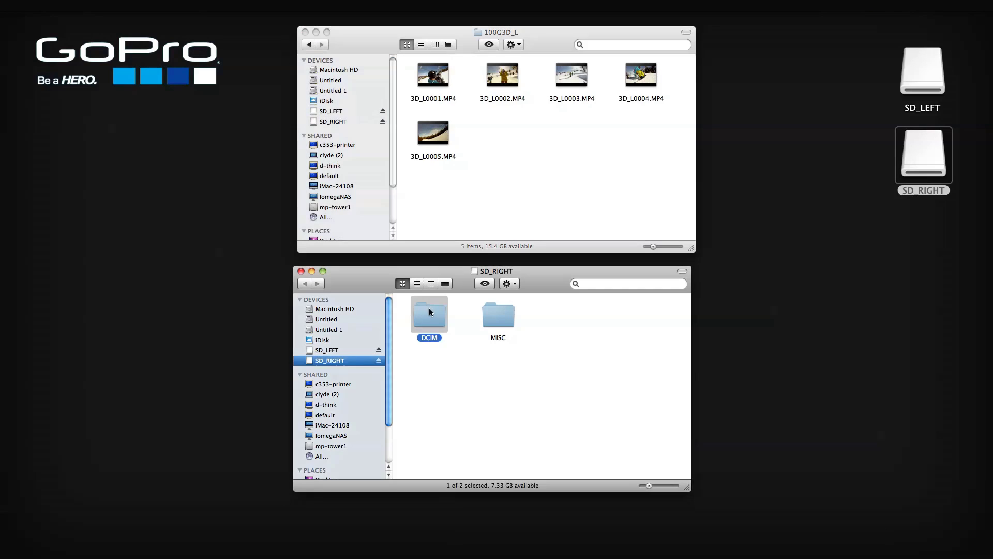
pyautogui.doubleClick(429, 312)
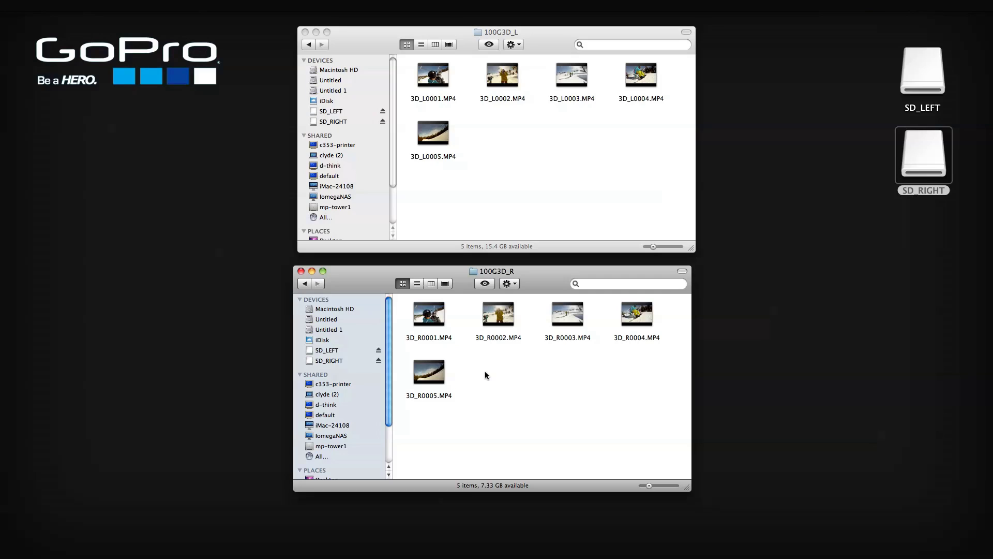
pyautogui.click(302, 286)
pyautogui.click(308, 44)
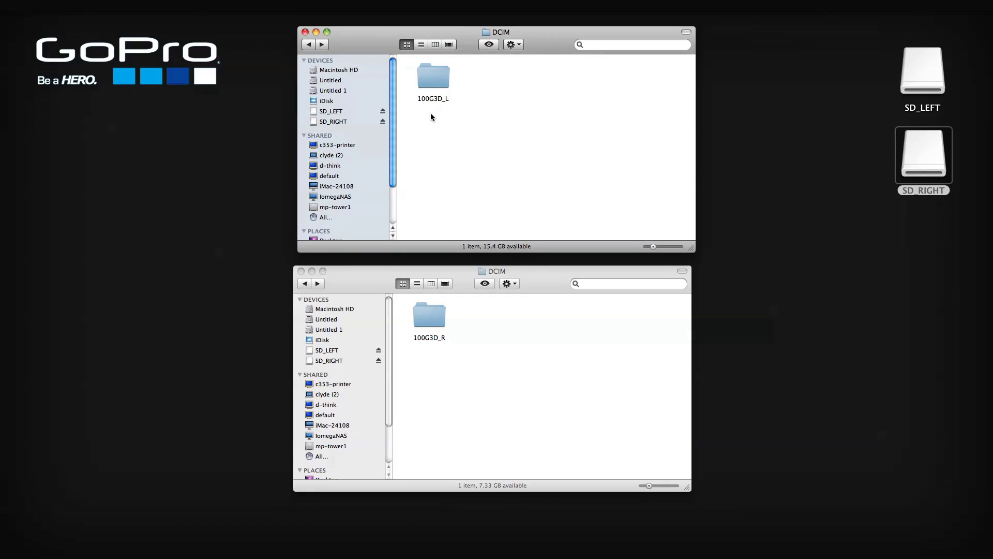
# Step: Create a desktop folder named Snowboard 3D and place it below the SD_RIGHT card icon
pyautogui.rightClick(762, 185)
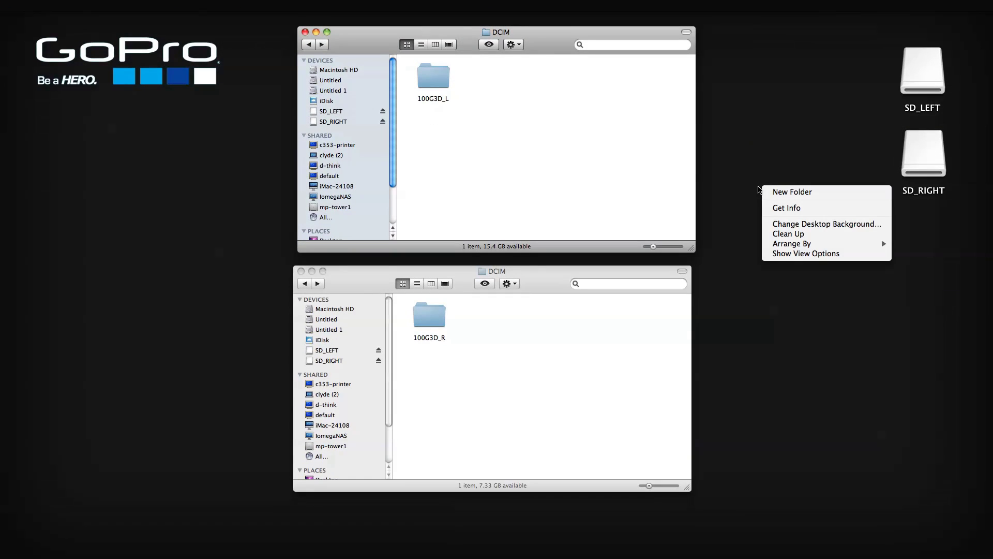
pyautogui.click(775, 193)
pyautogui.write('Snow')
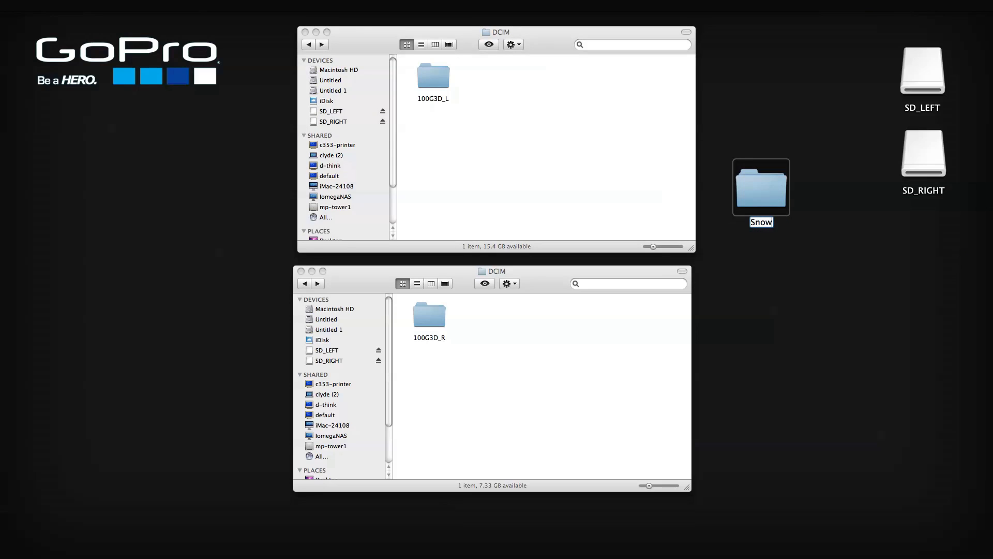
pyautogui.write('board 3D')
pyautogui.press('Return')
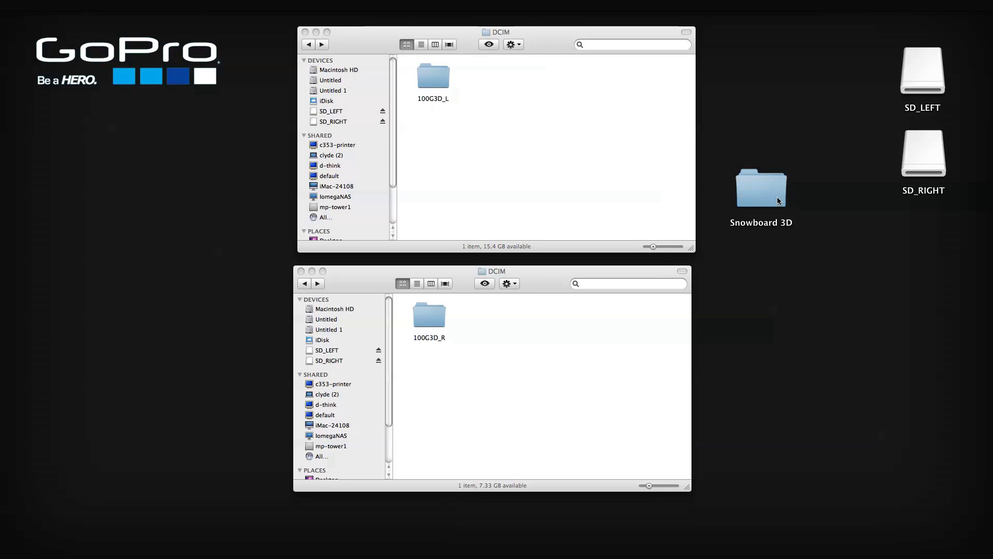
pyautogui.moveTo(762, 196); pyautogui.dragTo(915, 248)
pyautogui.click(843, 280)
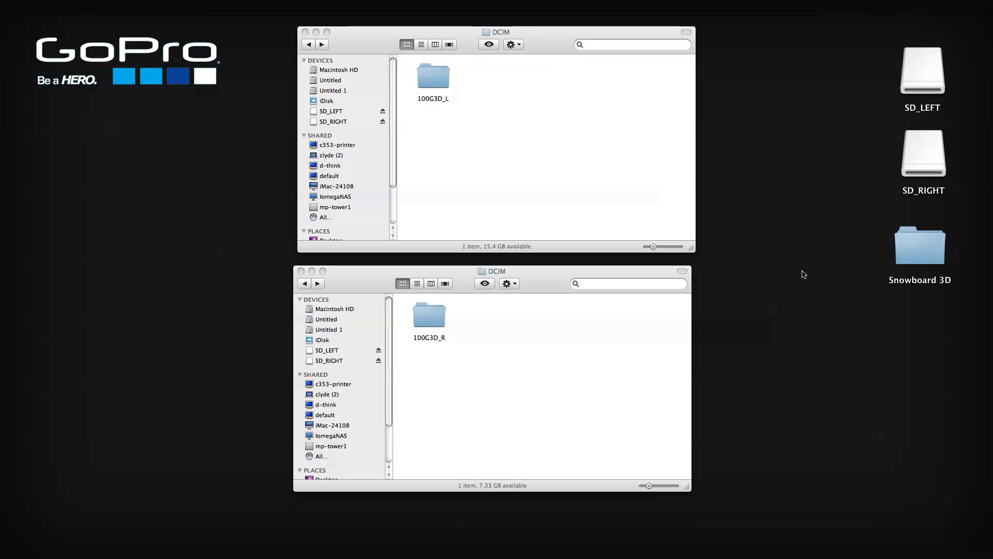
# Step: Copy the 100G3D_L and 100G3D_R folders into Snowboard 3D and eject both SD cards
pyautogui.moveTo(434, 82); pyautogui.dragTo(914, 247)
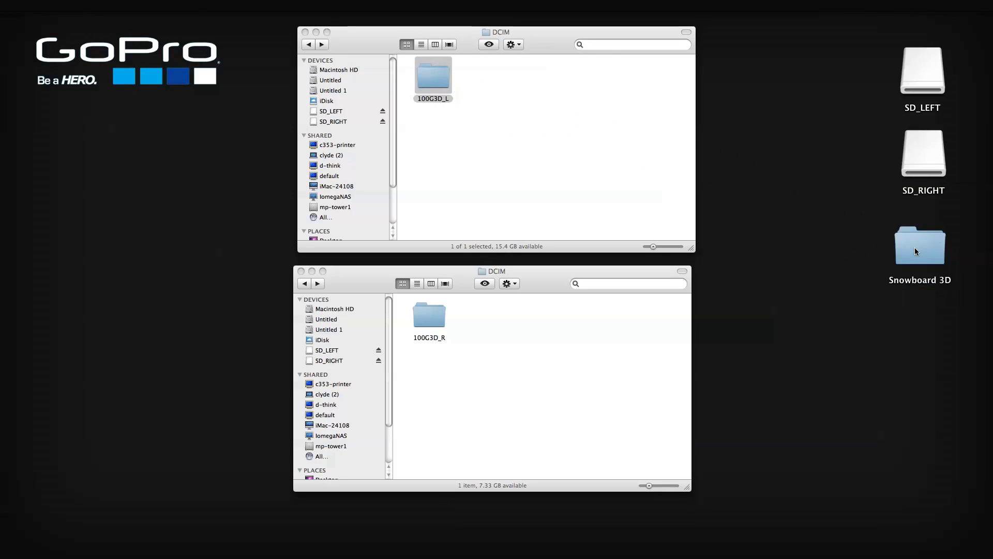
pyautogui.moveTo(430, 313); pyautogui.dragTo(921, 252)
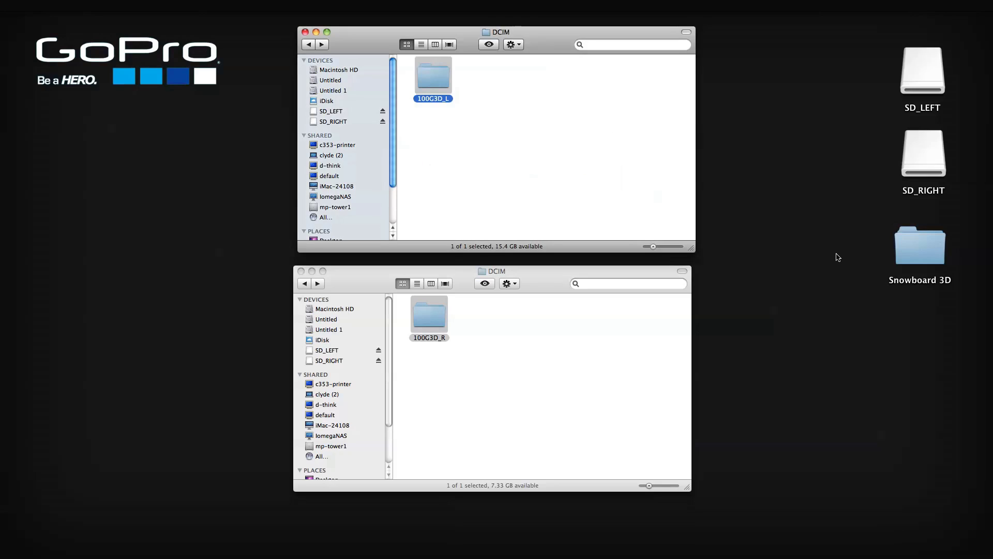
pyautogui.moveTo(855, 68)
pyautogui.mouseDown()
pyautogui.moveTo(952, 110)
pyautogui.moveTo(949, 195)
pyautogui.mouseUp()
pyautogui.rightClick(927, 79)
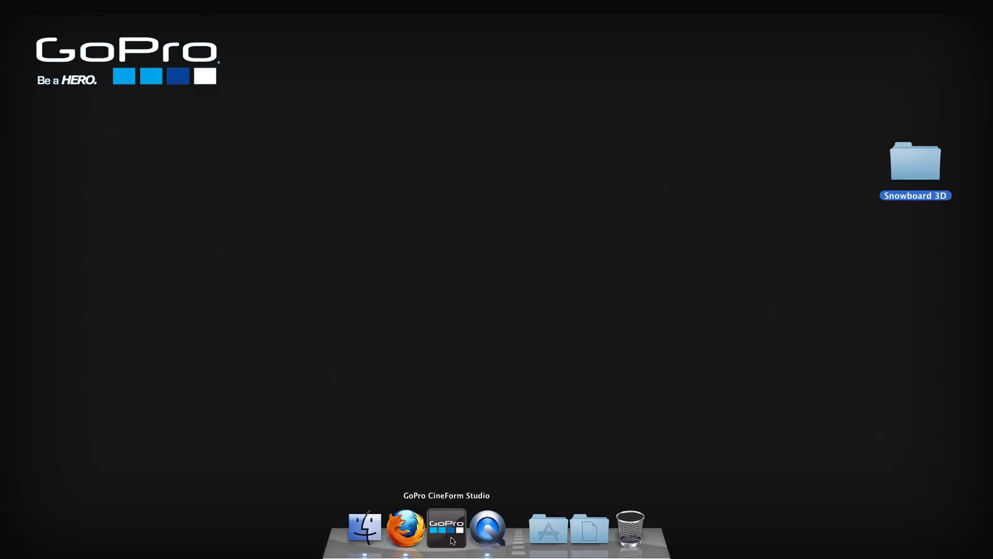
# Step: Launch GoPro CineForm Studio and move its window toward the middle of the desktop
pyautogui.click(452, 540)
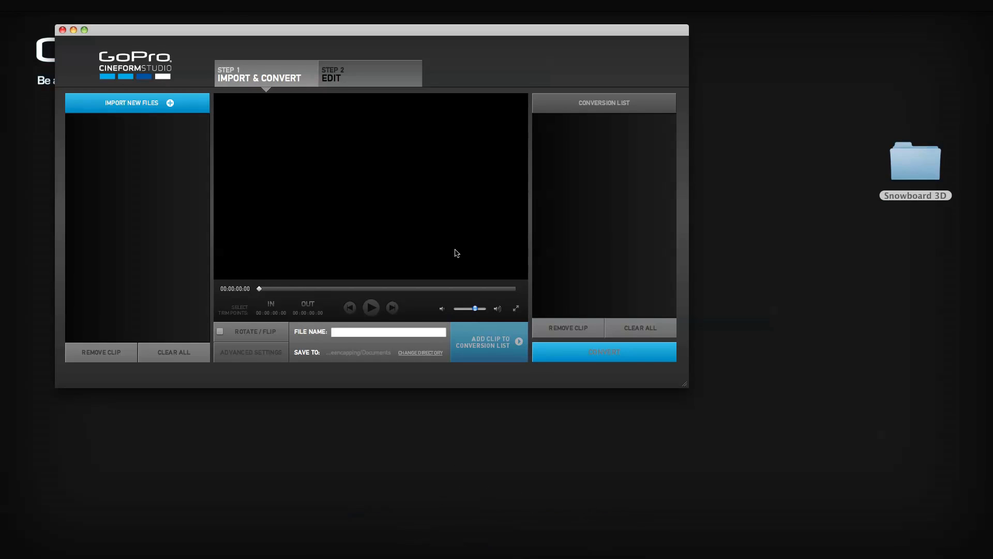
pyautogui.moveTo(454, 36); pyautogui.dragTo(602, 101)
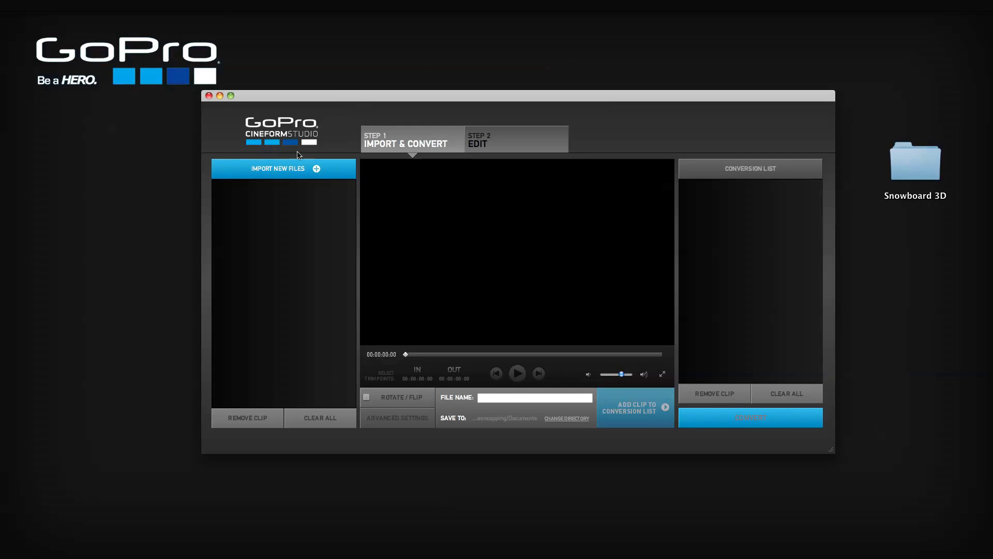
# Step: Import 3D_L0001.MP4 and 3D_L0002.MP4 from the 100G3D_L folder in Snowboard 3D, and clear the import list
pyautogui.click(288, 168)
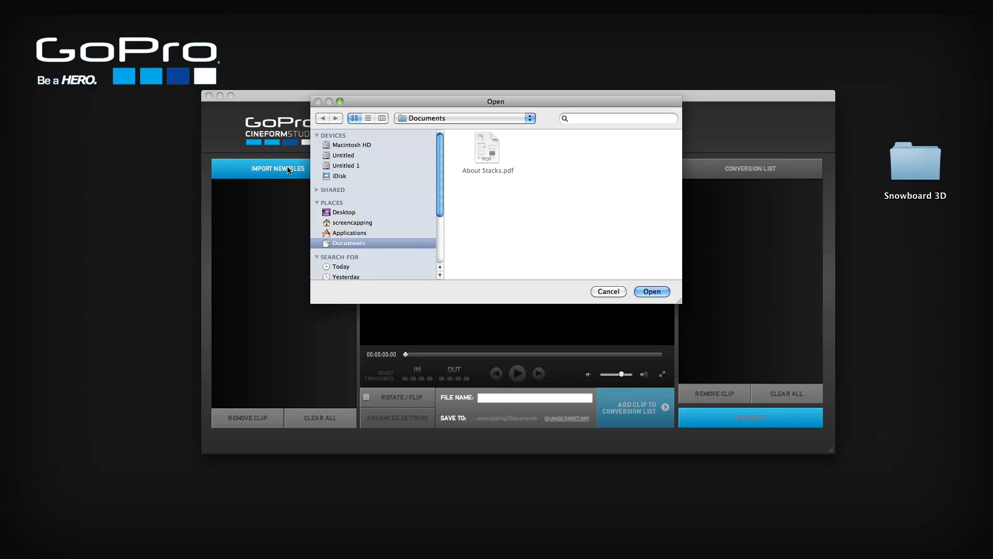
pyautogui.click(349, 212)
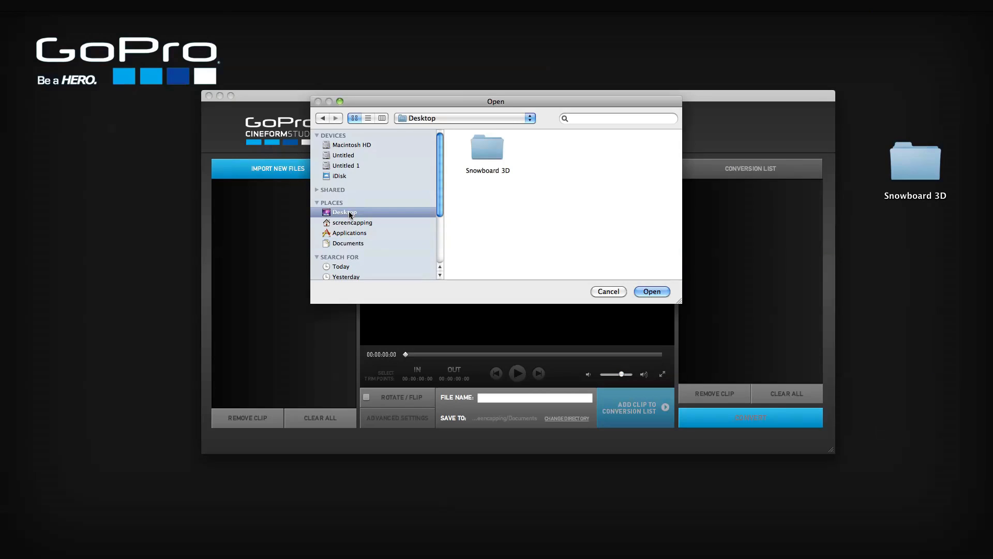
pyautogui.doubleClick(487, 150)
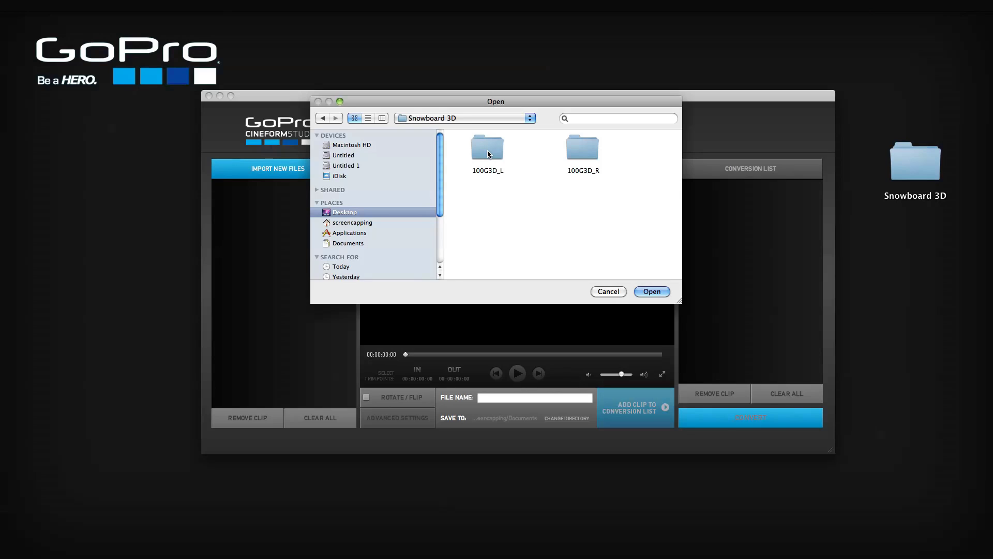
pyautogui.doubleClick(487, 151)
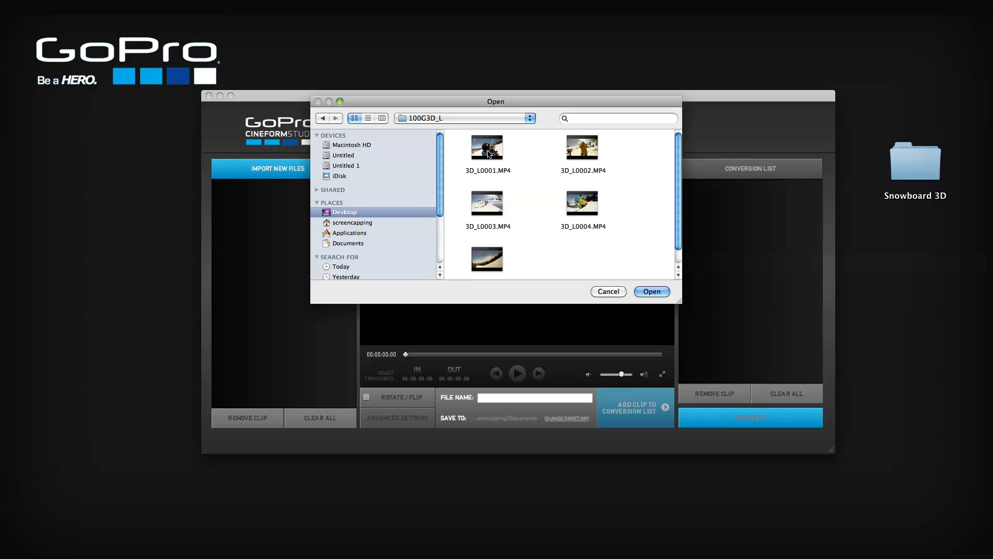
pyautogui.click(489, 154)
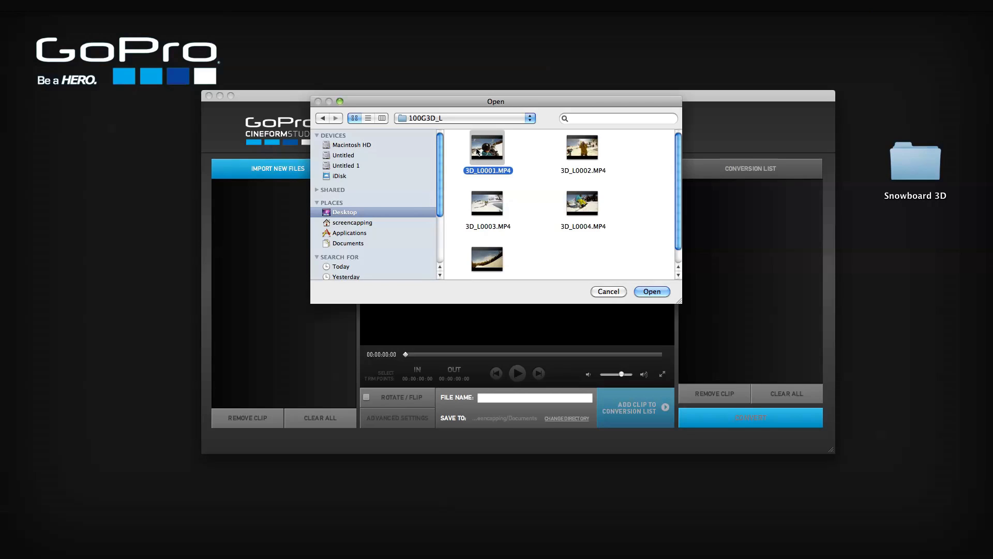
pyautogui.click(451, 134)
pyautogui.moveTo(451, 138); pyautogui.dragTo(622, 165)
pyautogui.click(651, 292)
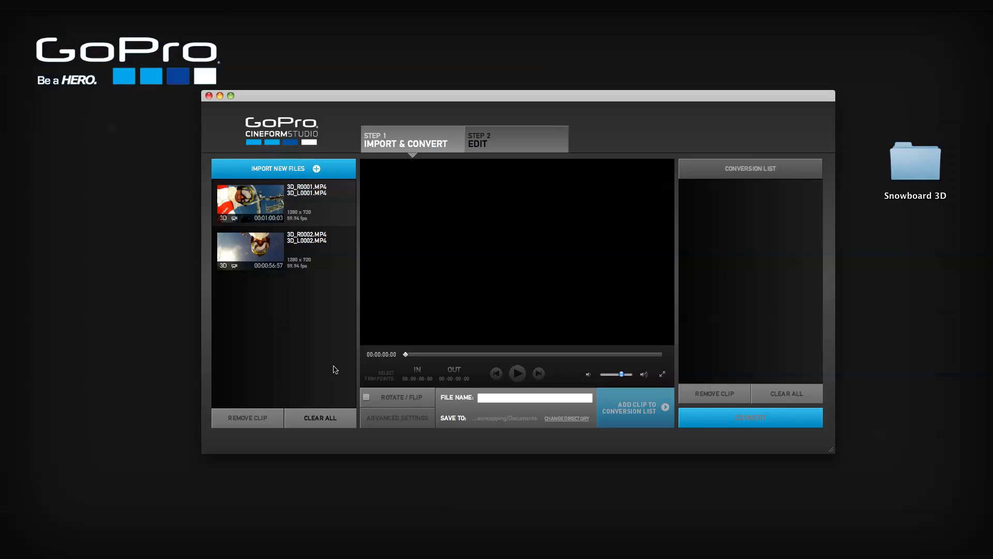
pyautogui.click(332, 418)
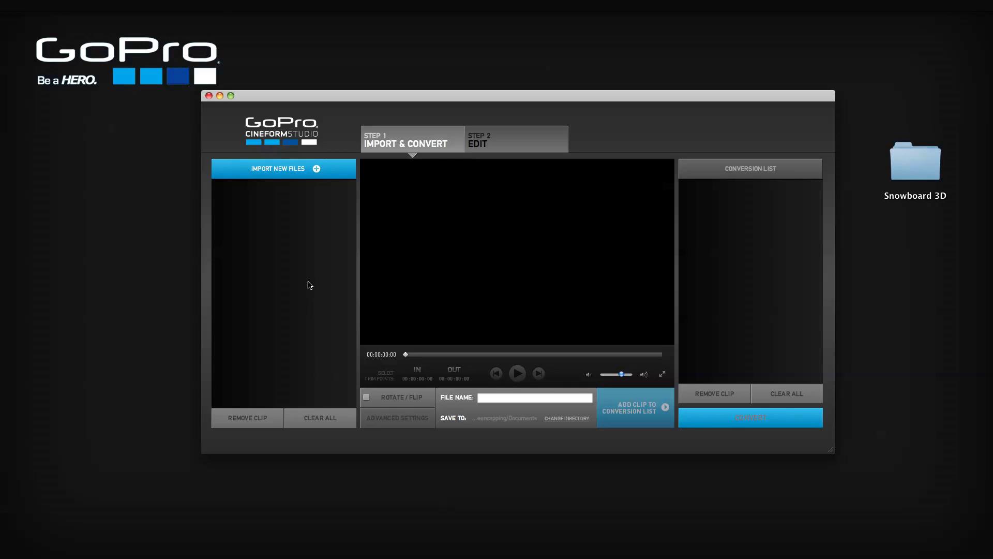
# Step: Import the whole Snowboard 3D folder from the Desktop through the file chooser, and clear the import list
pyautogui.click(300, 173)
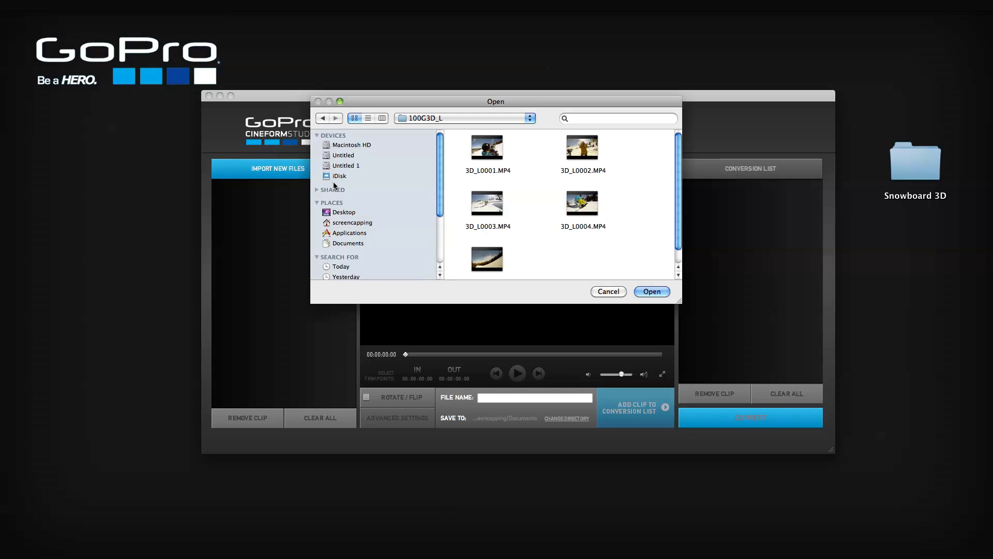
pyautogui.click(345, 212)
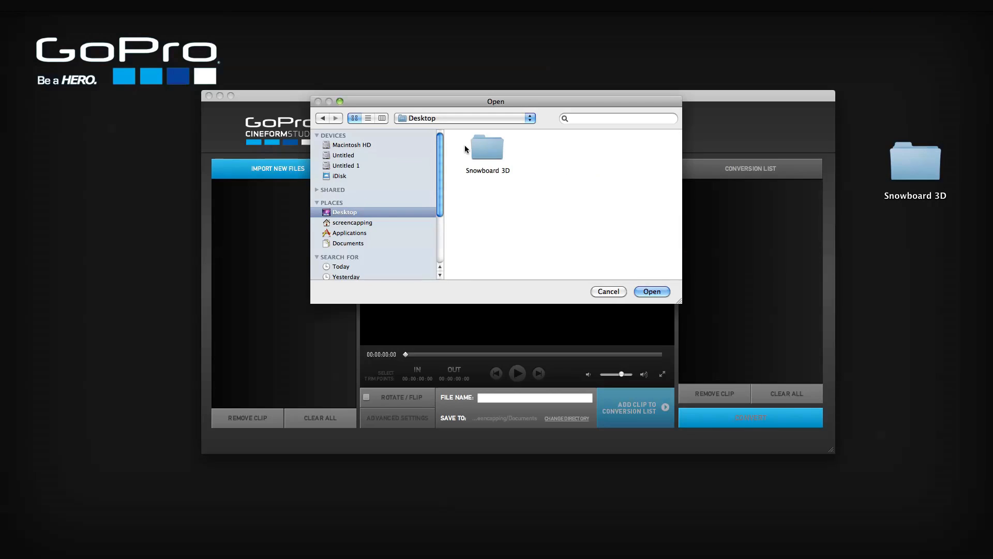
pyautogui.click(491, 146)
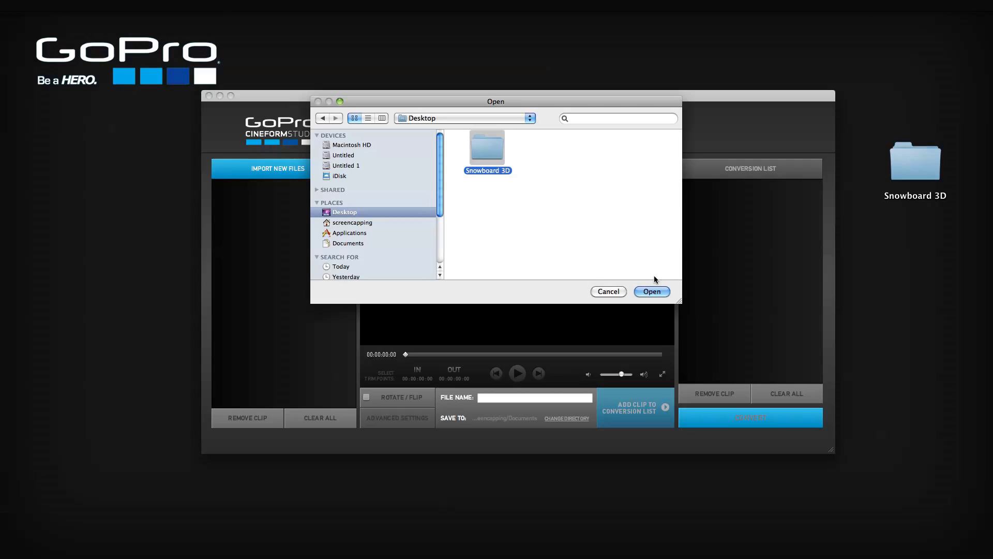
pyautogui.click(651, 292)
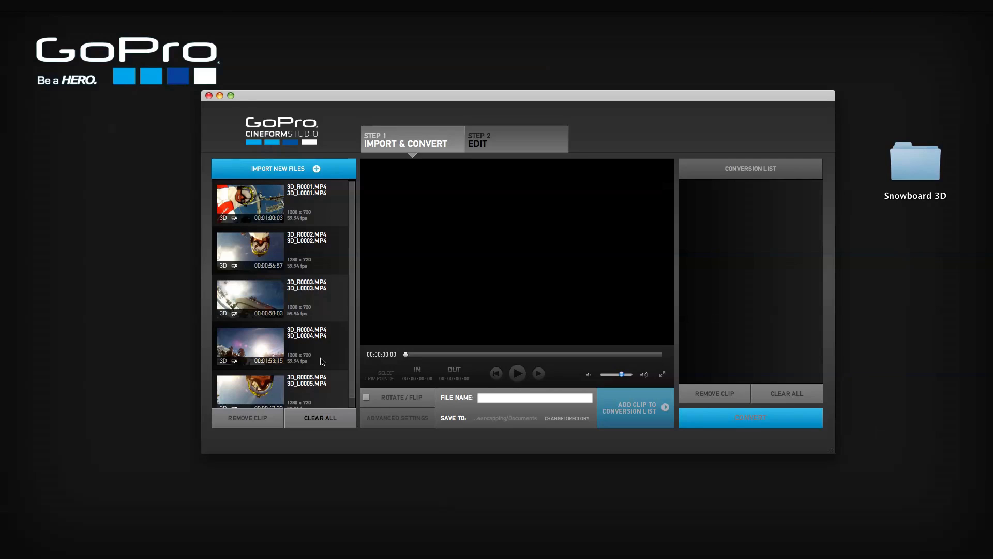
pyautogui.click(314, 418)
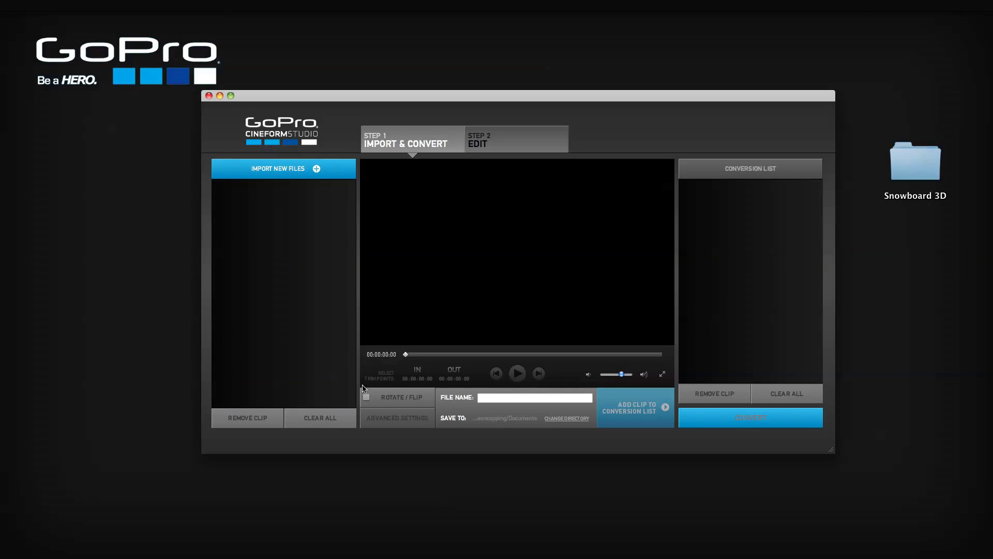
# Step: Import the Snowboard 3D folder straight from the desktop into the empty clip list
pyautogui.click(913, 175)
pyautogui.moveTo(913, 174); pyautogui.dragTo(295, 233)
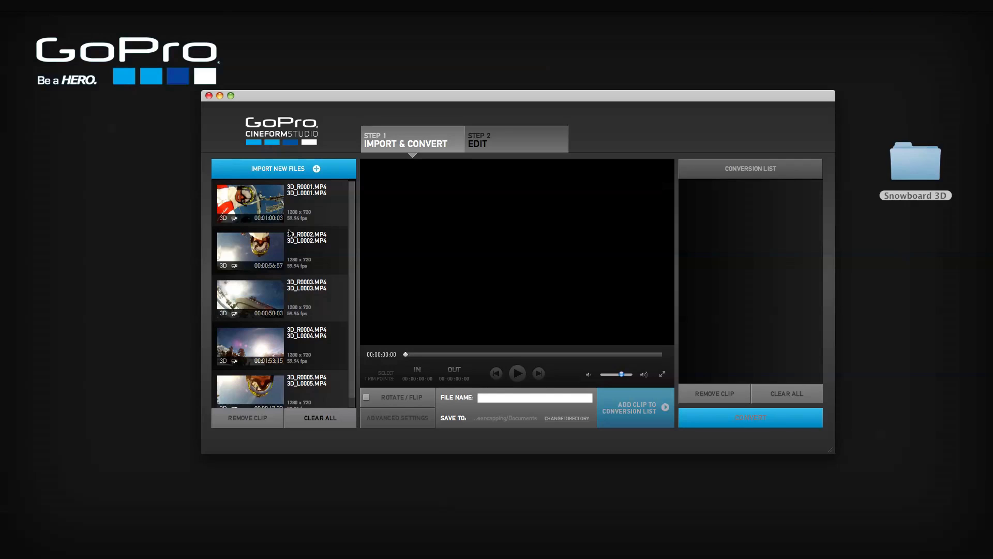
# Step: Open Manual 3D Pairing and assign 3D_L0001.MP4 from the Snowboard 3D folder's 100G3D_L as the left clip
pyautogui.click(278, 172)
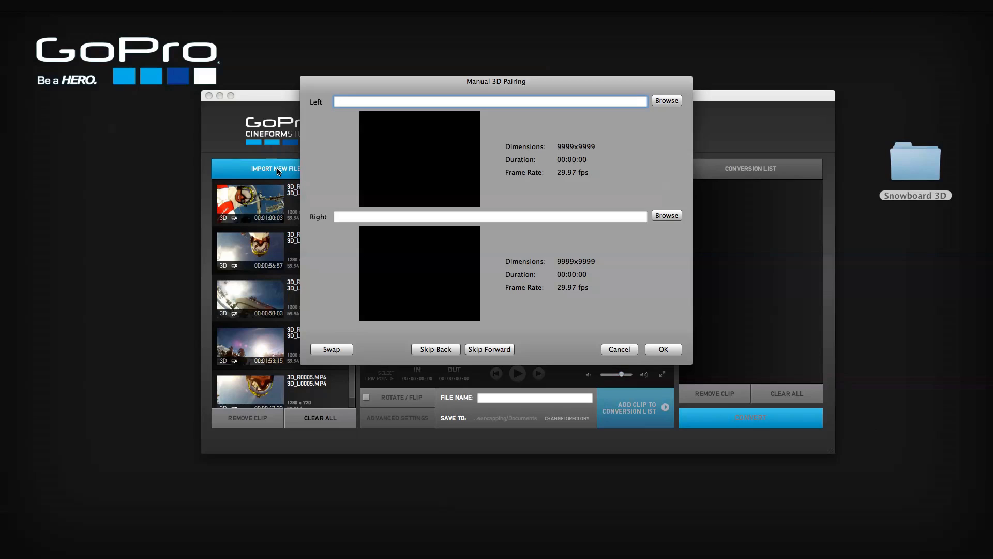
pyautogui.click(663, 100)
pyautogui.doubleClick(519, 158)
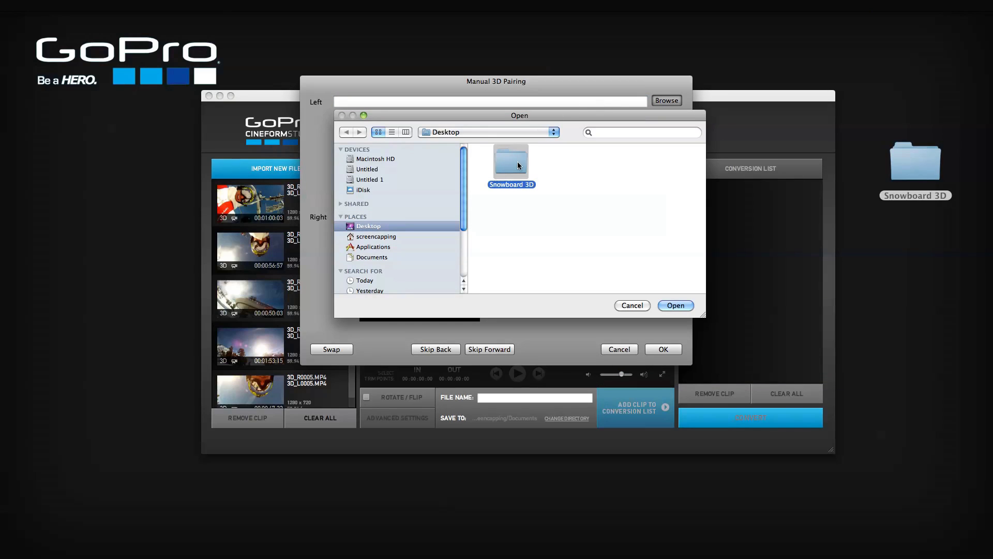
pyautogui.doubleClick(517, 162)
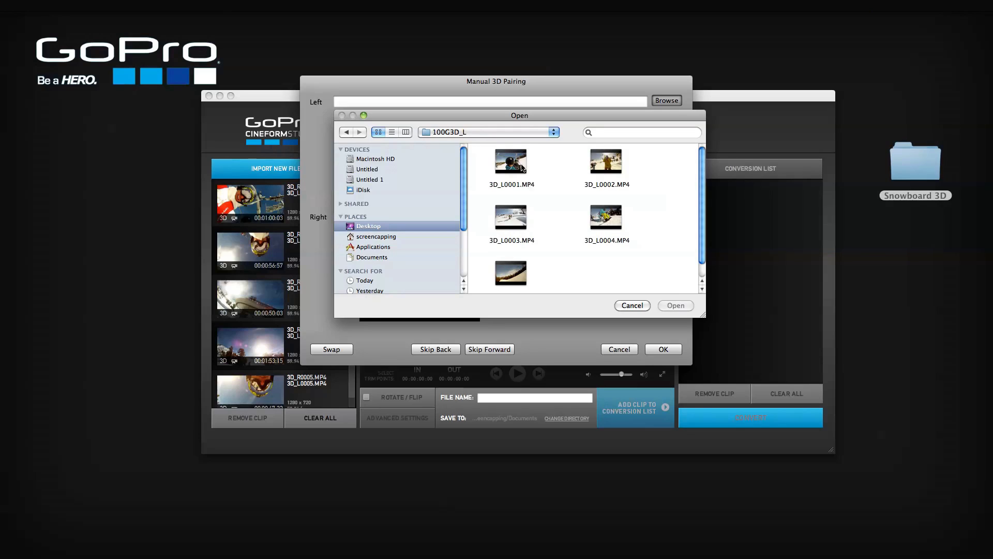
pyautogui.click(520, 169)
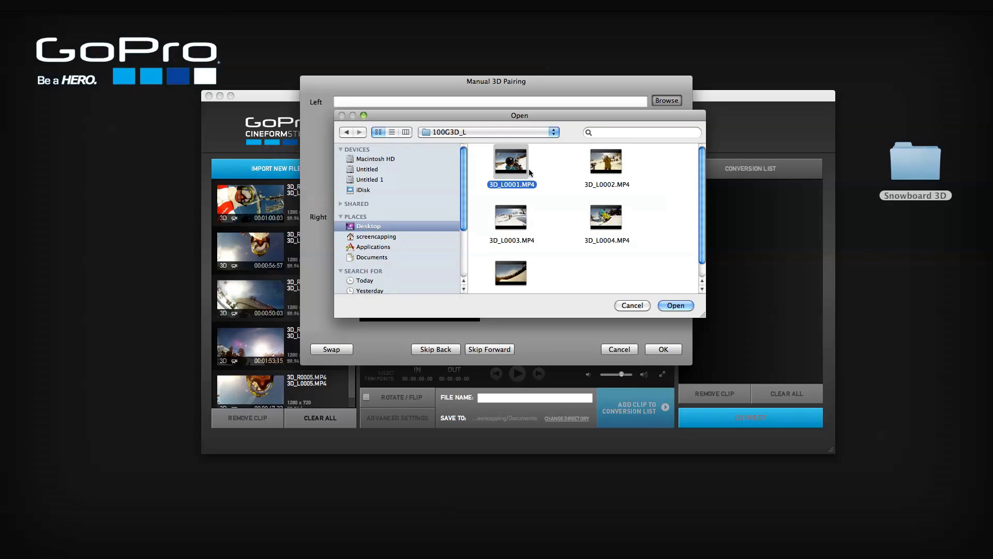
pyautogui.click(675, 305)
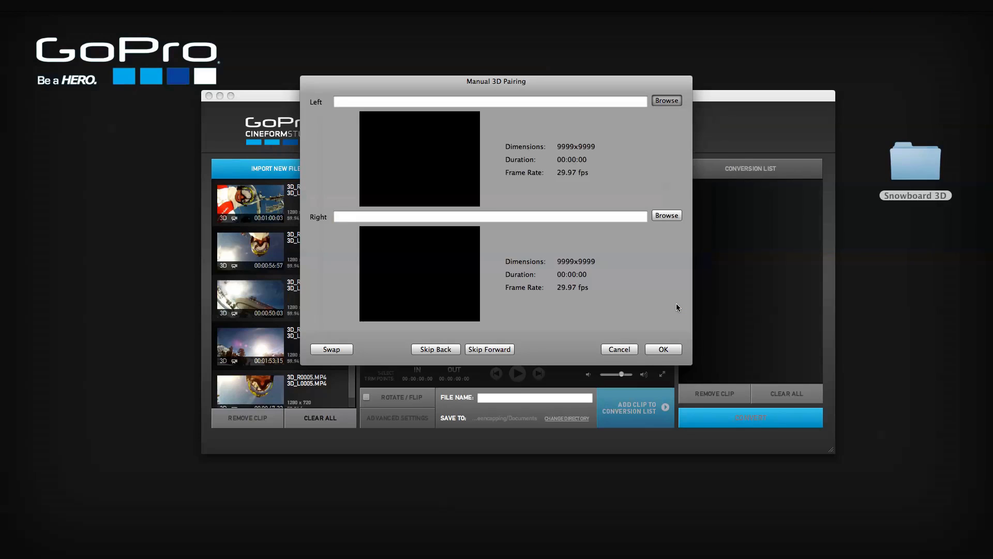
# Step: Assign 3D_R0001.MP4 from the Snowboard 3D folder's 100G3D_R as the right clip and accept the manual pairing
pyautogui.click(667, 215)
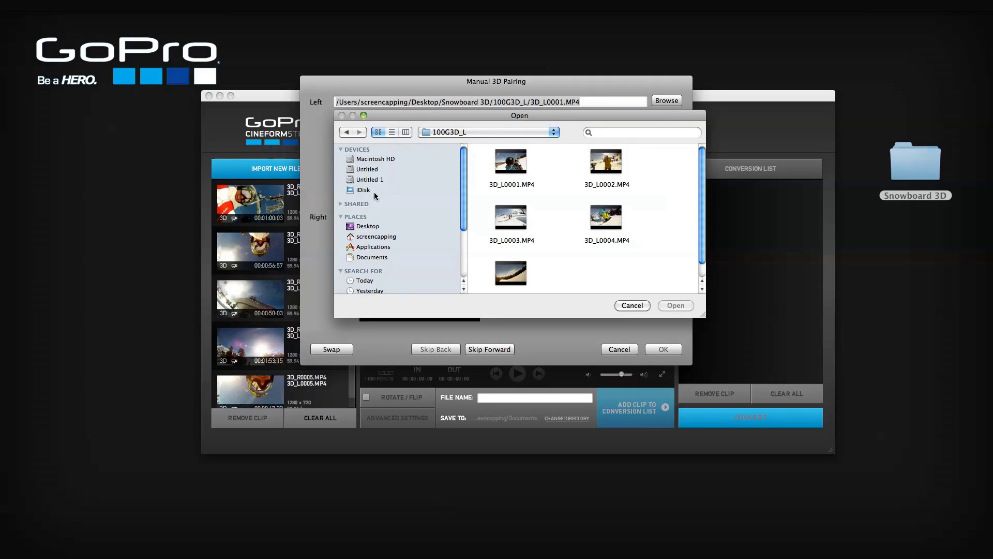
pyautogui.click(367, 226)
pyautogui.doubleClick(507, 165)
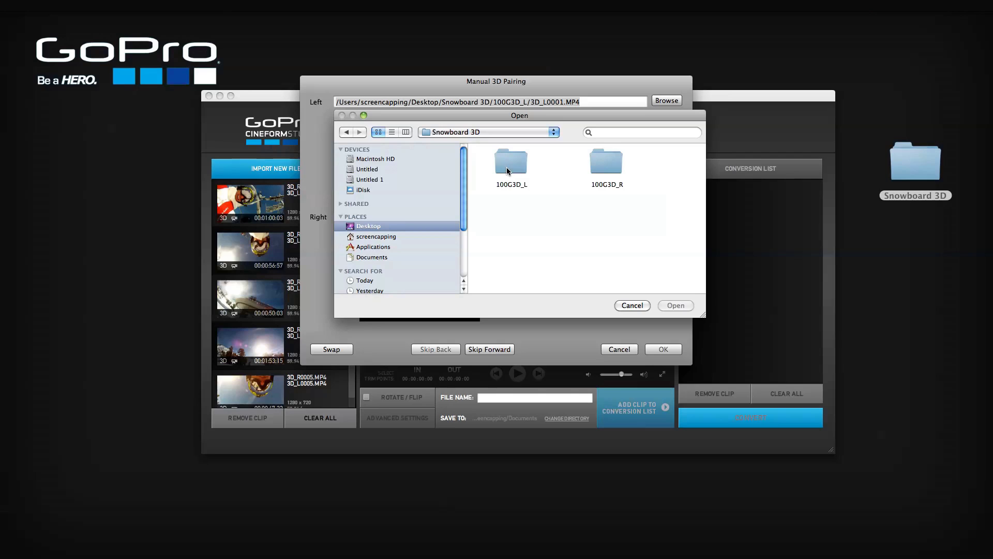
pyautogui.doubleClick(600, 164)
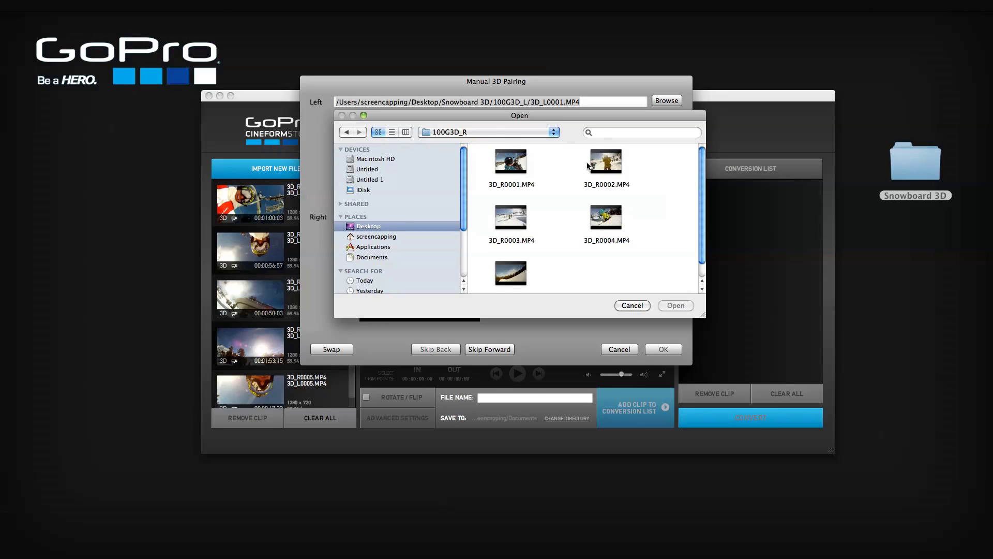
pyautogui.click(516, 164)
pyautogui.click(672, 305)
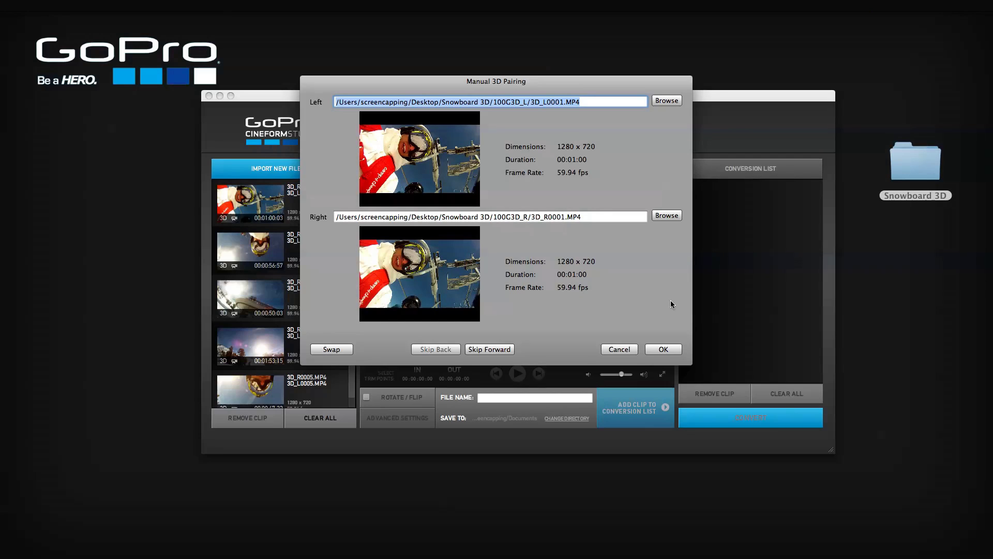
pyautogui.click(663, 348)
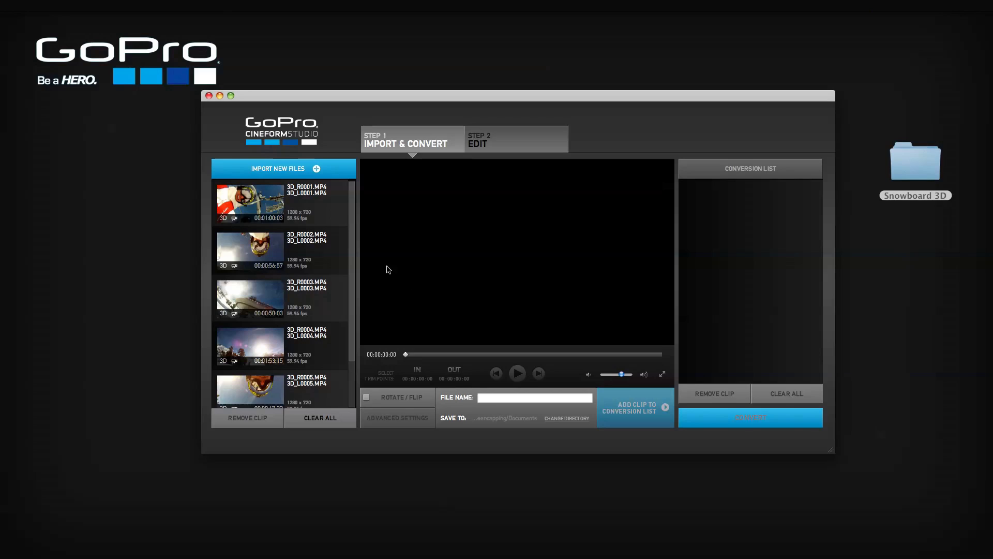
# Step: Look through the imported clip list and view the available commands for the first 3D_R0001/3D_L0001 pair
pyautogui.moveTo(352, 241); pyautogui.dragTo(354, 318)
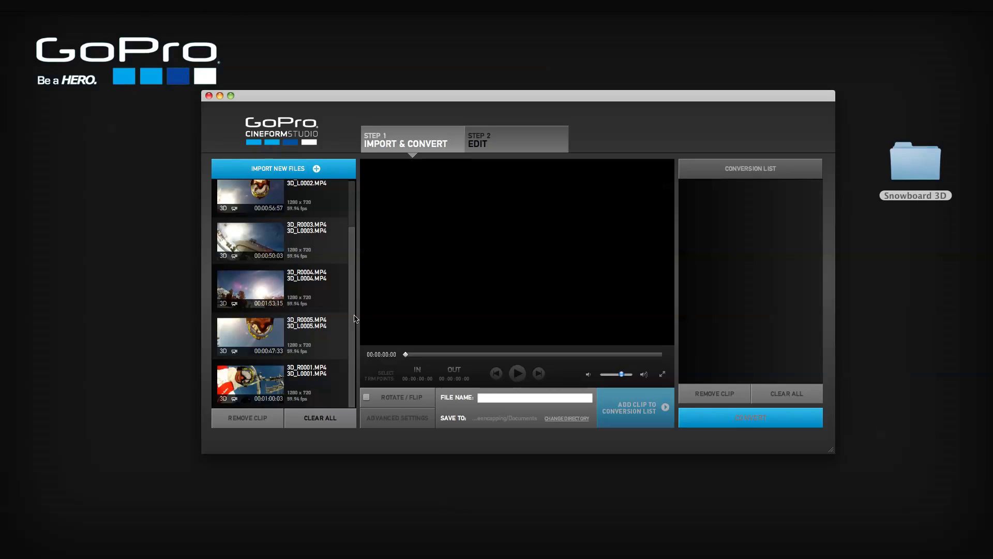
pyautogui.moveTo(354, 331); pyautogui.dragTo(355, 257)
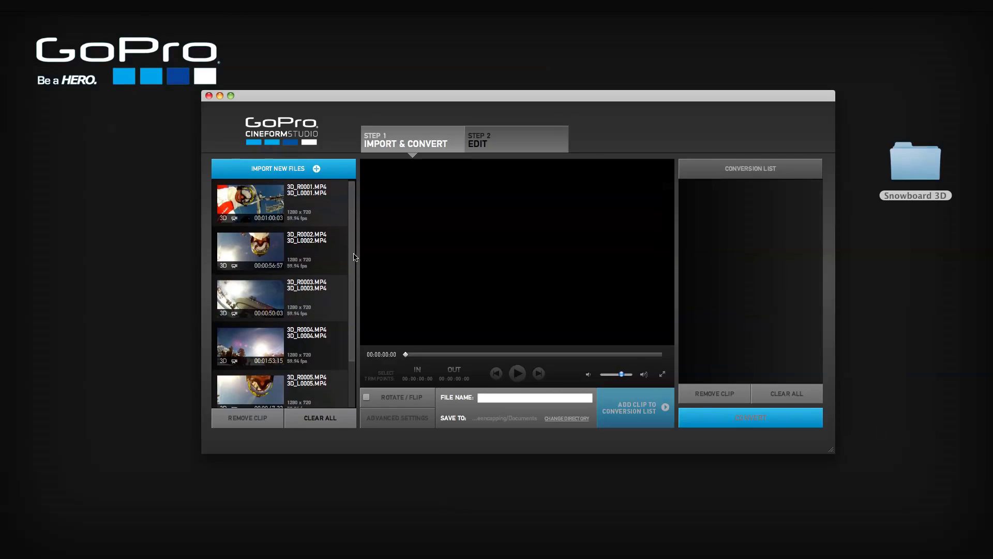
pyautogui.rightClick(321, 208)
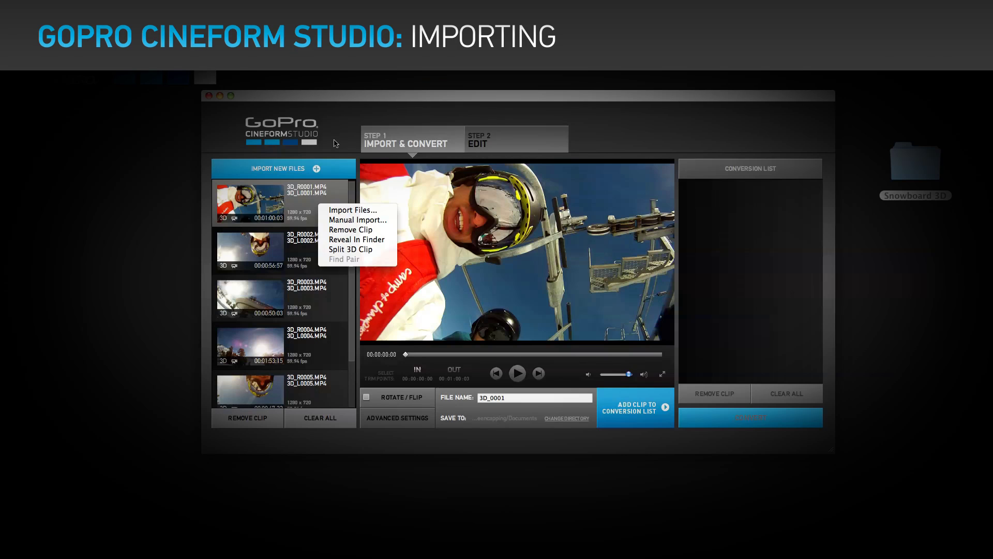
pyautogui.press('Escape')
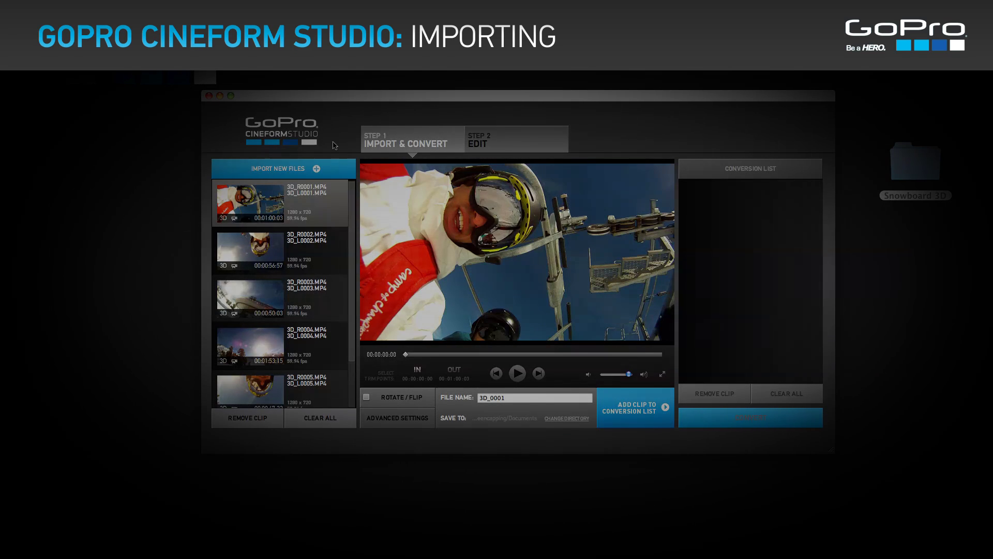